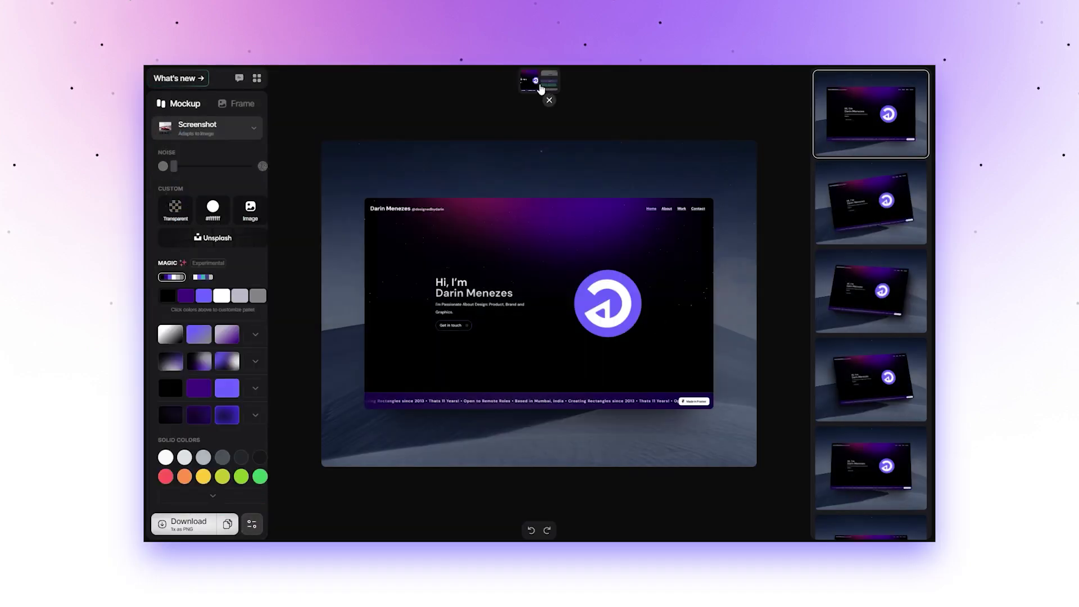
# Swap to another uploaded screenshot and try the Cosmic and Desktop frame backgrounds
pyautogui.click(527, 85)
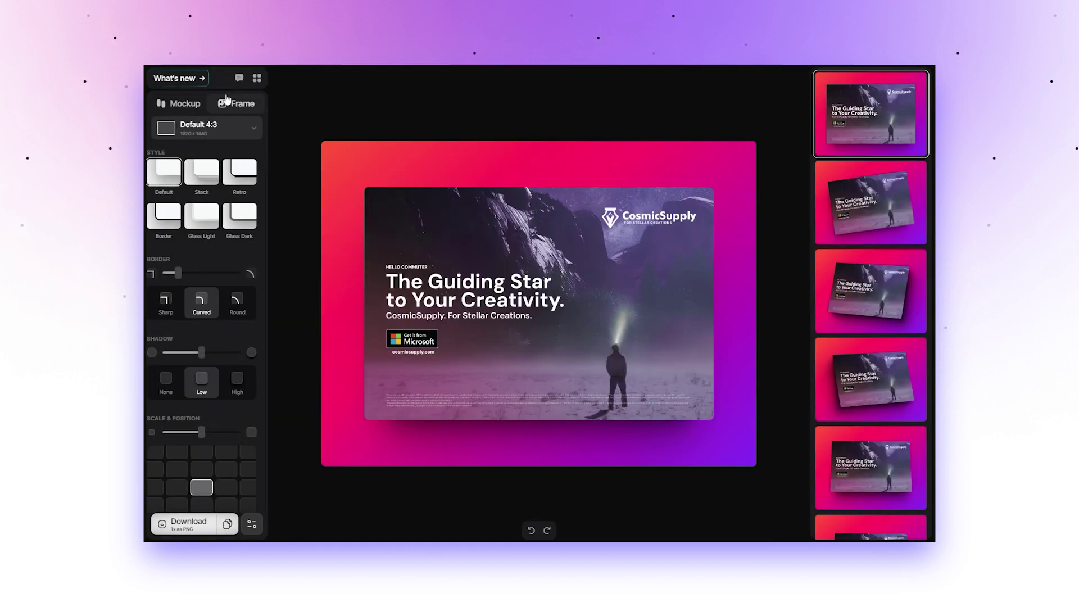
pyautogui.click(226, 102)
pyautogui.scroll(-5, 224, 333)
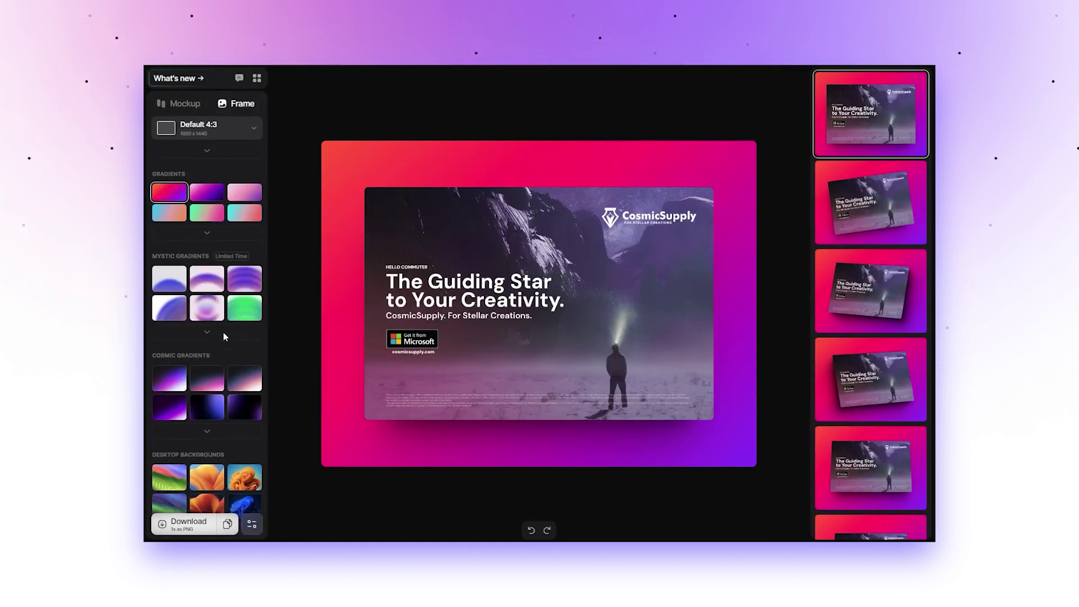
pyautogui.scroll(-2, 240, 346)
pyautogui.click(245, 360)
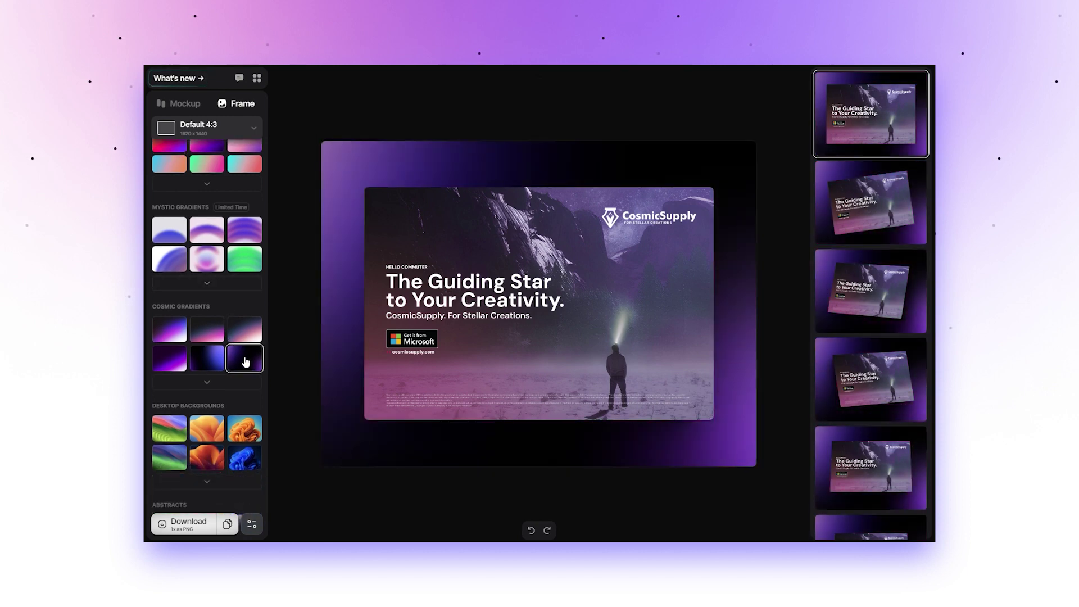
pyautogui.scroll(-3, 246, 362)
pyautogui.scroll(-2, 245, 362)
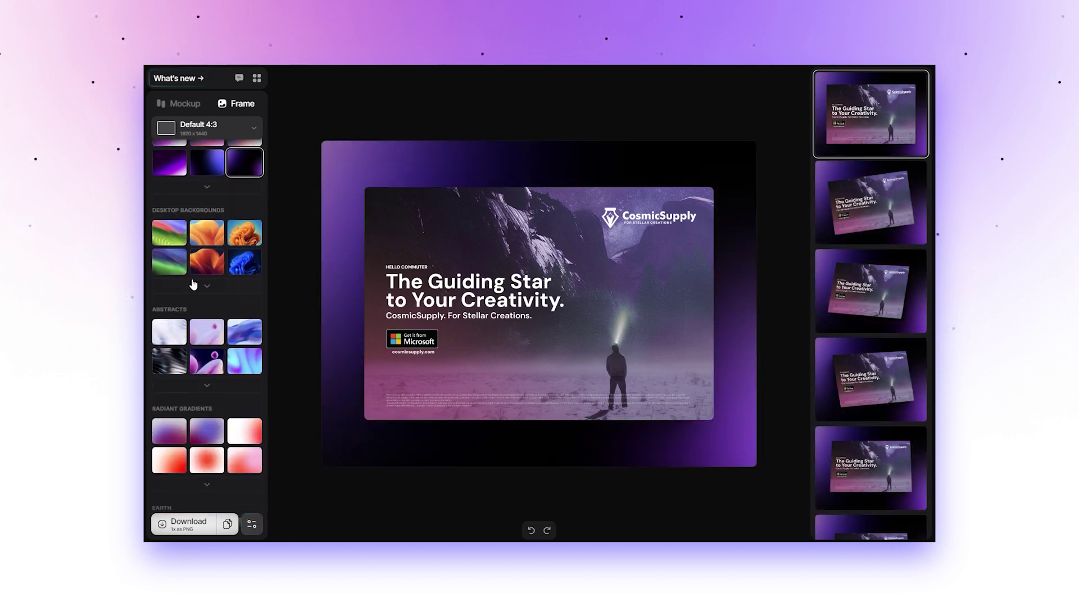
pyautogui.click(177, 237)
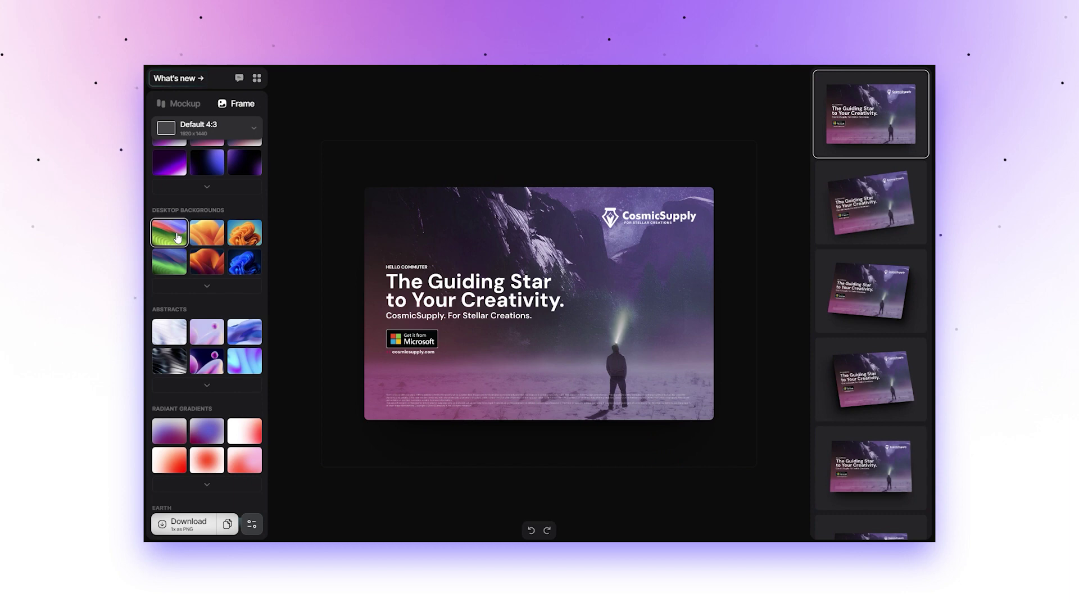
pyautogui.scroll(-3, 218, 377)
pyautogui.scroll(-2, 218, 377)
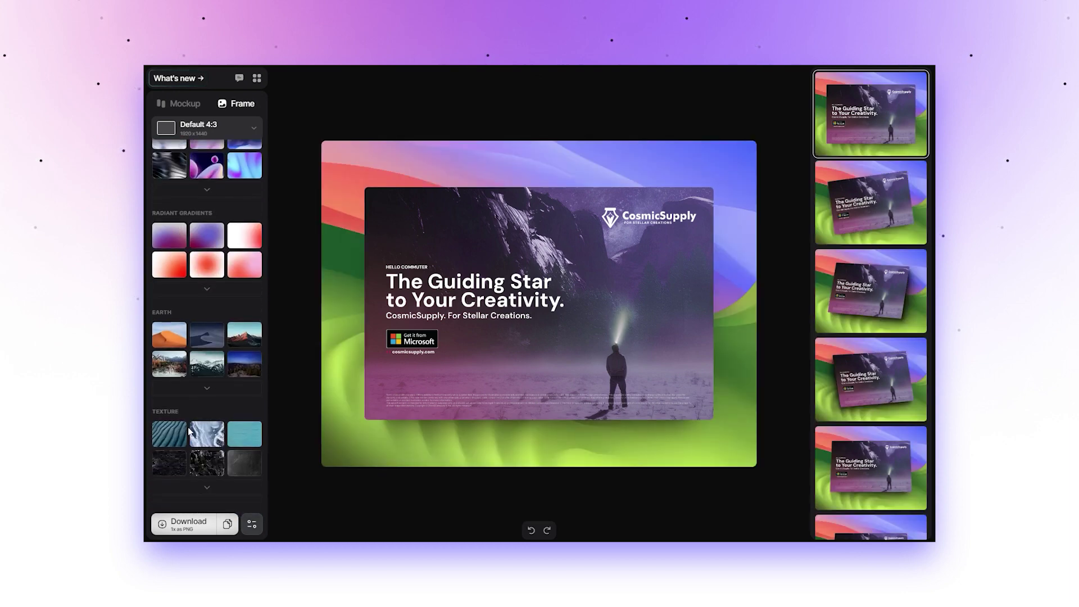
# Apply the dark dunes Earth background and check the Default 4:3 frame size presets
pyautogui.click(170, 337)
pyautogui.click(200, 337)
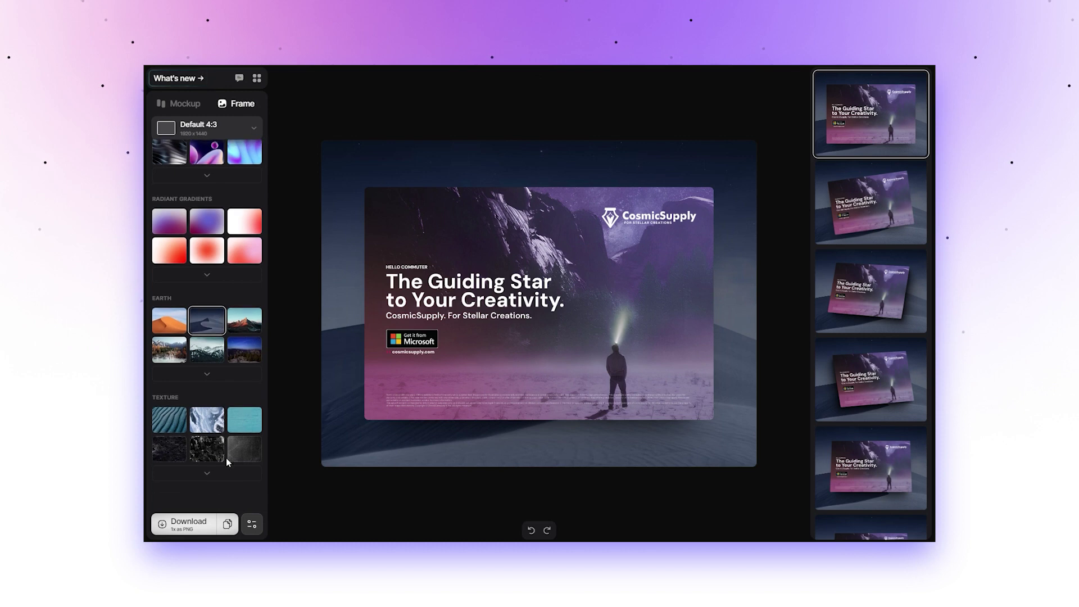
pyautogui.scroll(5, 218, 338)
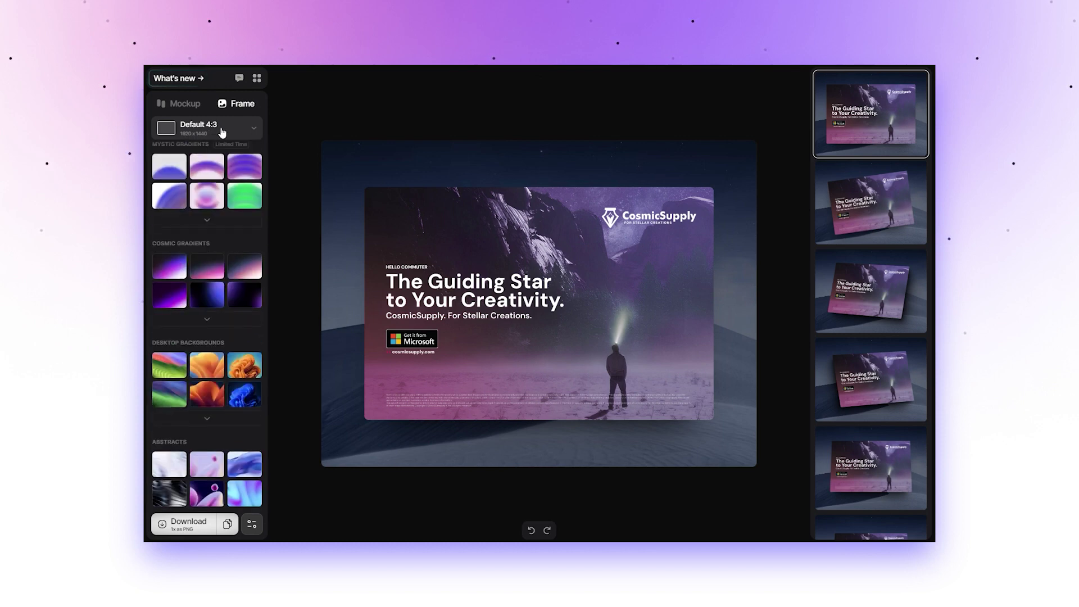
pyautogui.click(222, 133)
pyautogui.scroll(-3, 256, 324)
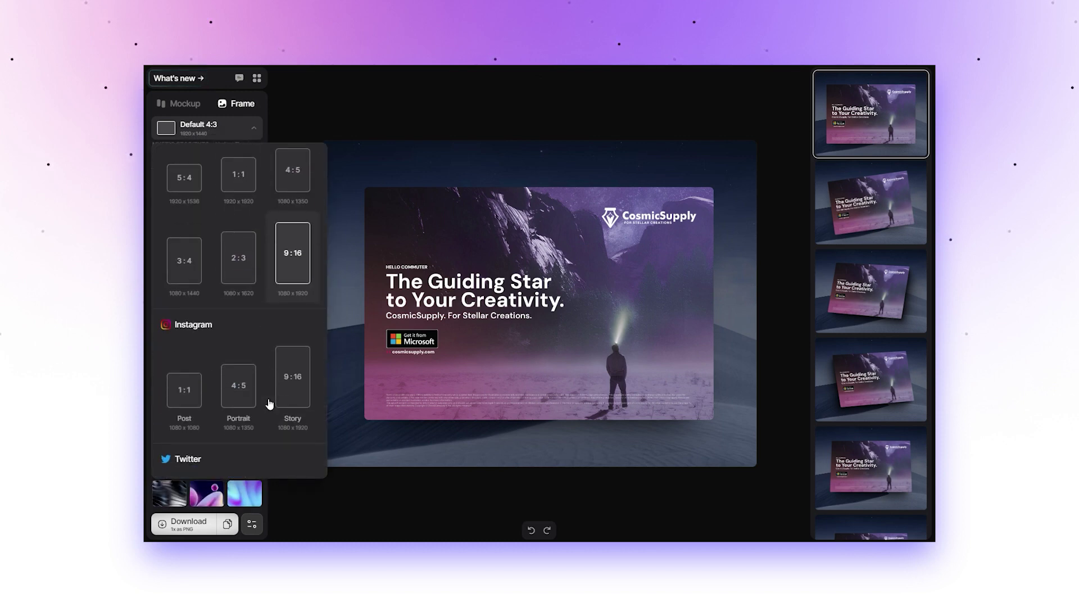
pyautogui.scroll(-4, 259, 381)
pyautogui.scroll(7, 236, 295)
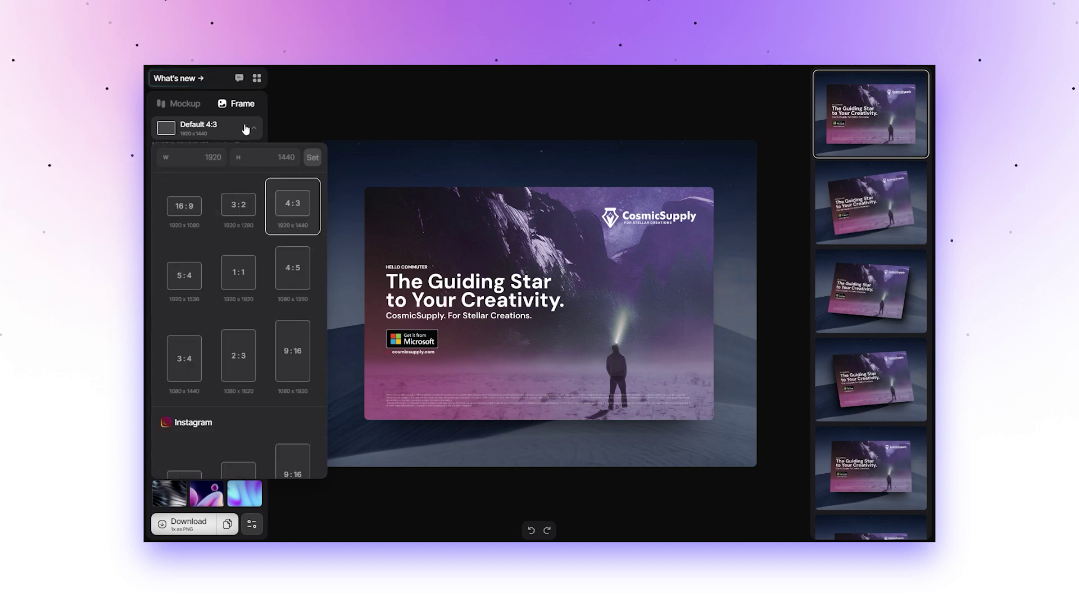
pyautogui.click(246, 129)
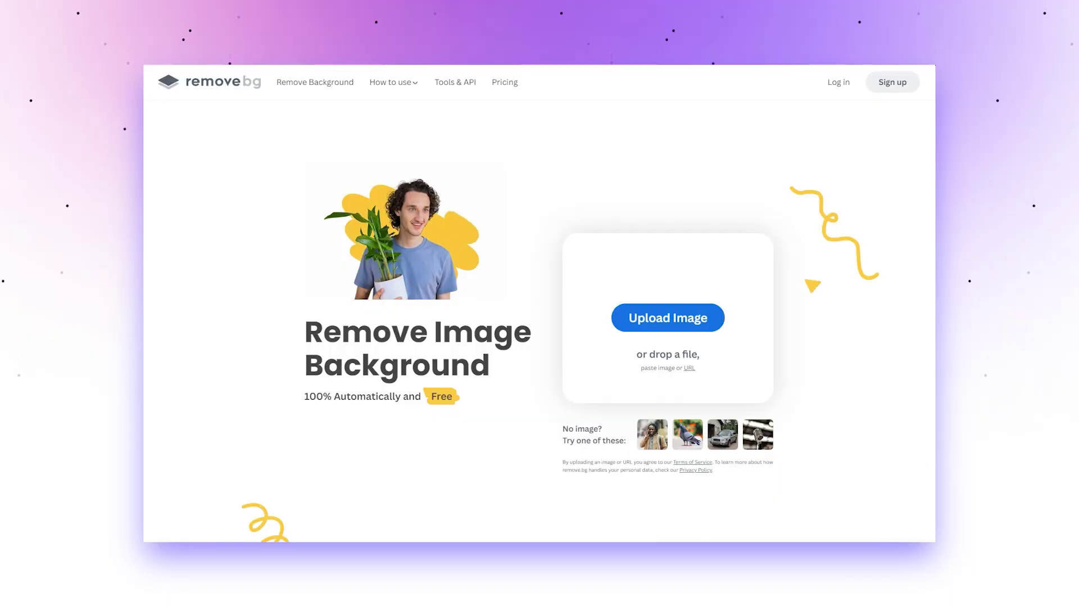
# Upload 20220916_105121.jpg, the domed heritage building photo, to remove.bg
pyautogui.click(646, 323)
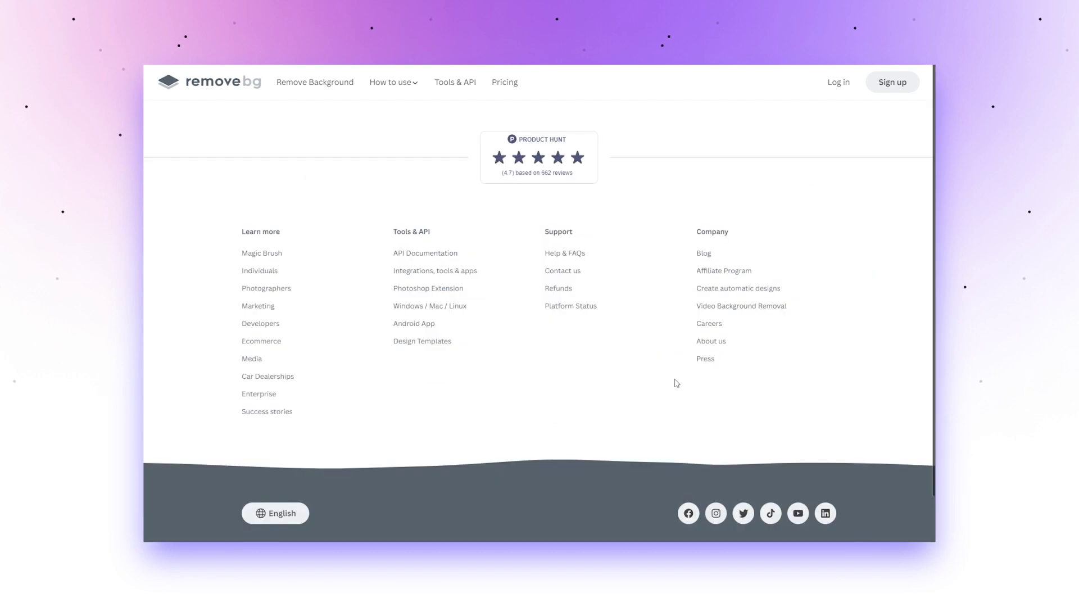
pyautogui.scroll(-1, 460, 195)
pyautogui.scroll(-2, 459, 195)
pyautogui.scroll(1, 460, 196)
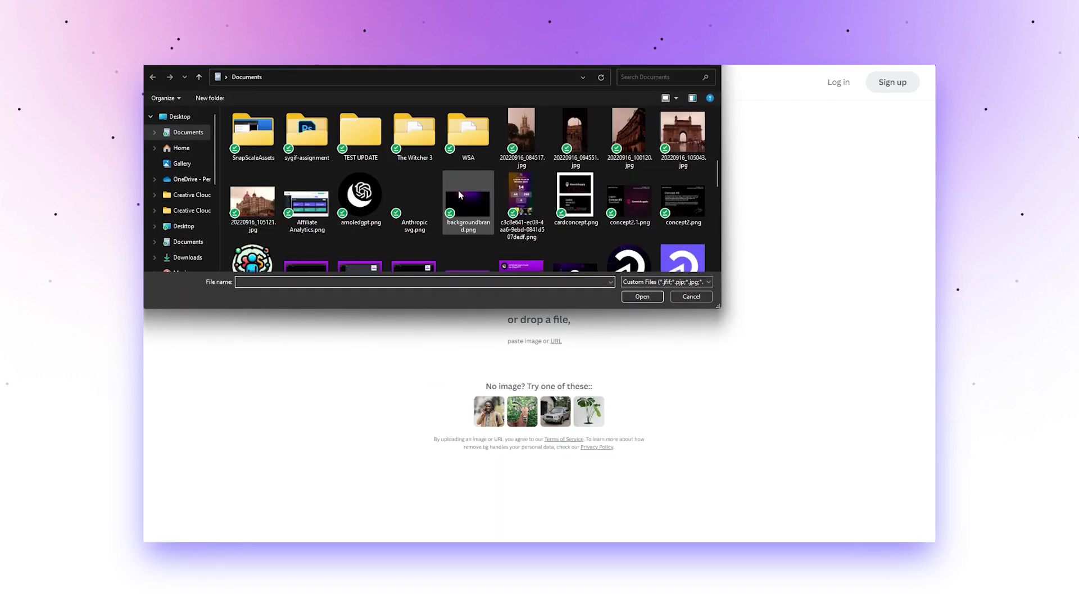
pyautogui.click(253, 202)
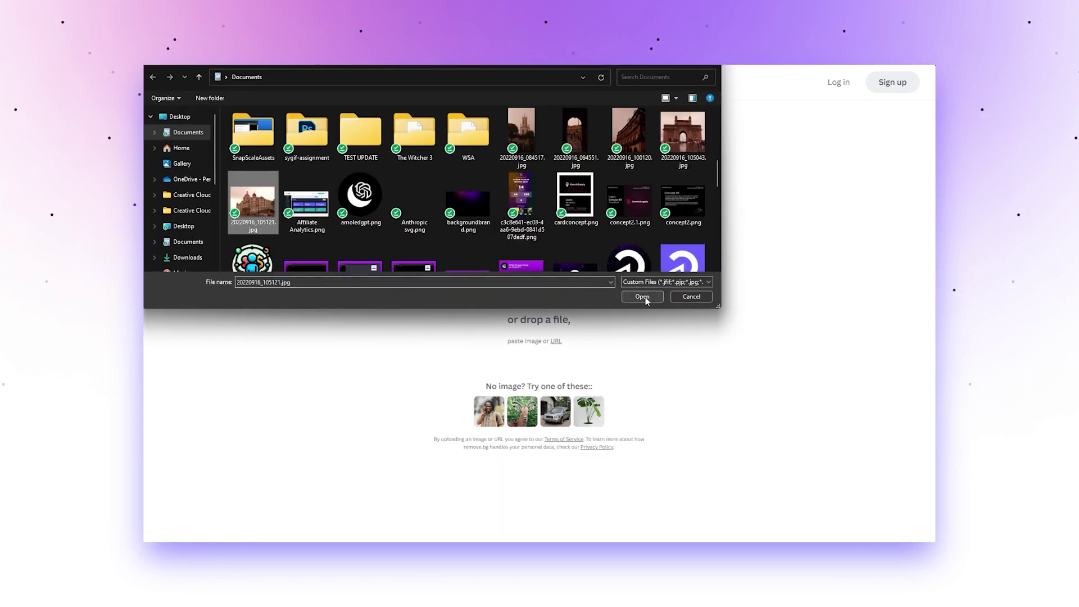
pyautogui.click(643, 297)
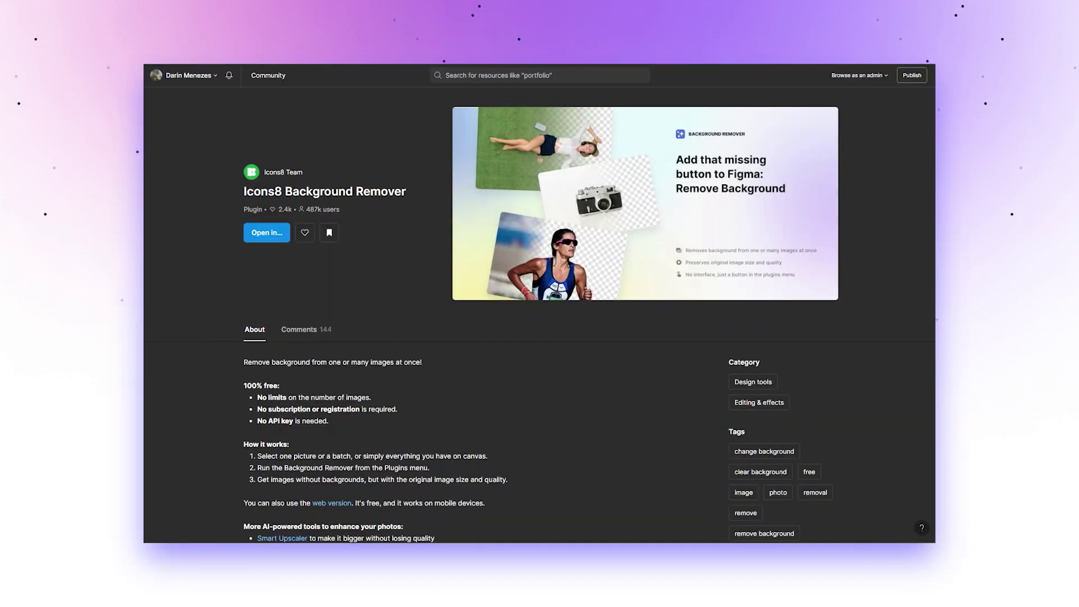
pyautogui.scroll(-5, 267, 418)
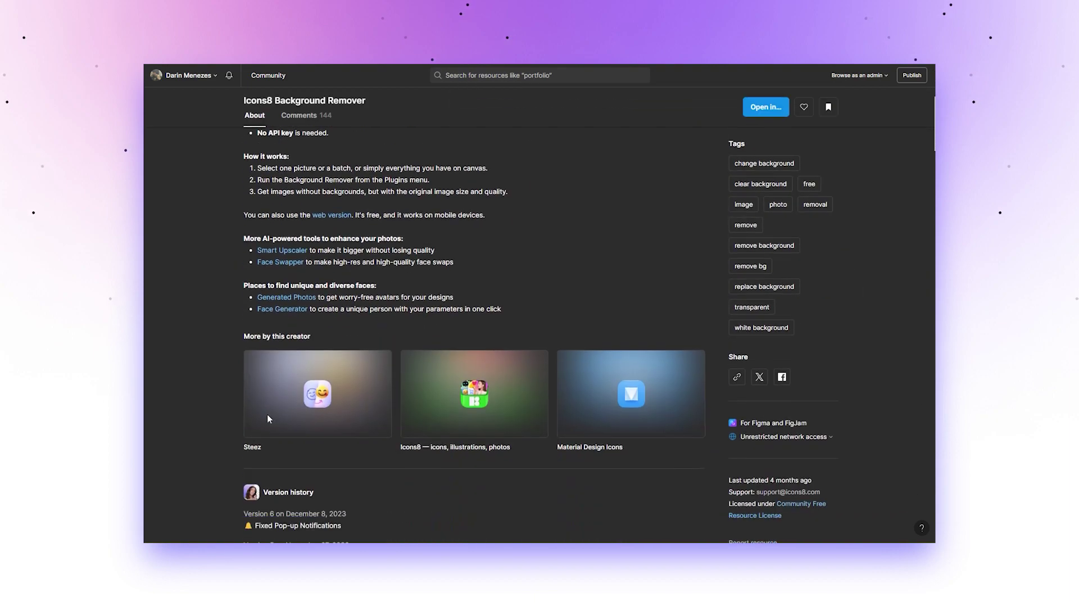
pyautogui.scroll(-2, 267, 419)
pyautogui.scroll(-2, 267, 418)
pyautogui.scroll(-1, 267, 418)
pyautogui.scroll(5, 268, 414)
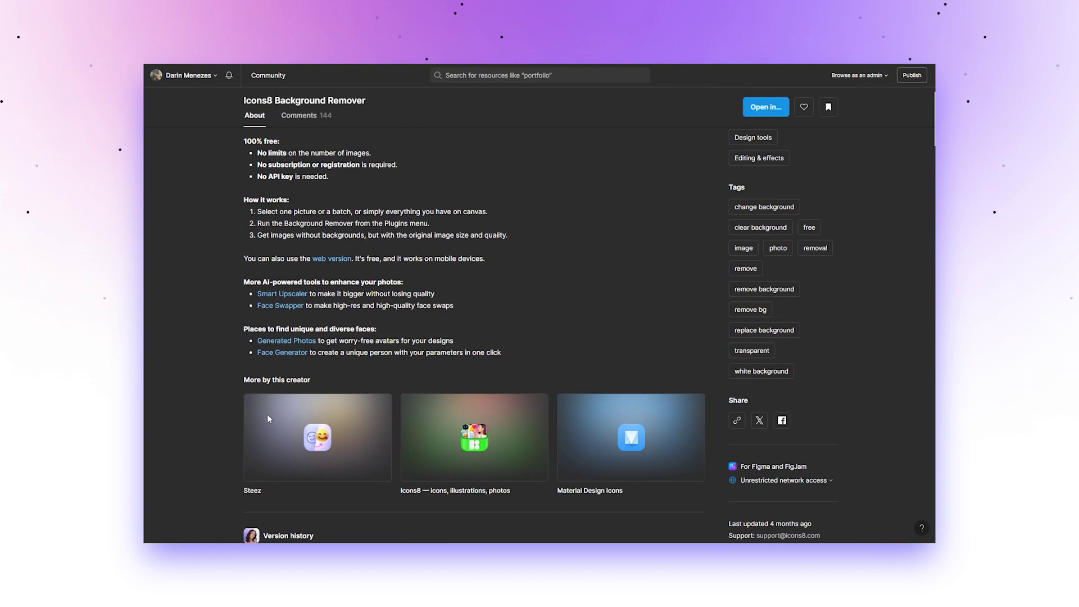
pyautogui.scroll(5, 268, 415)
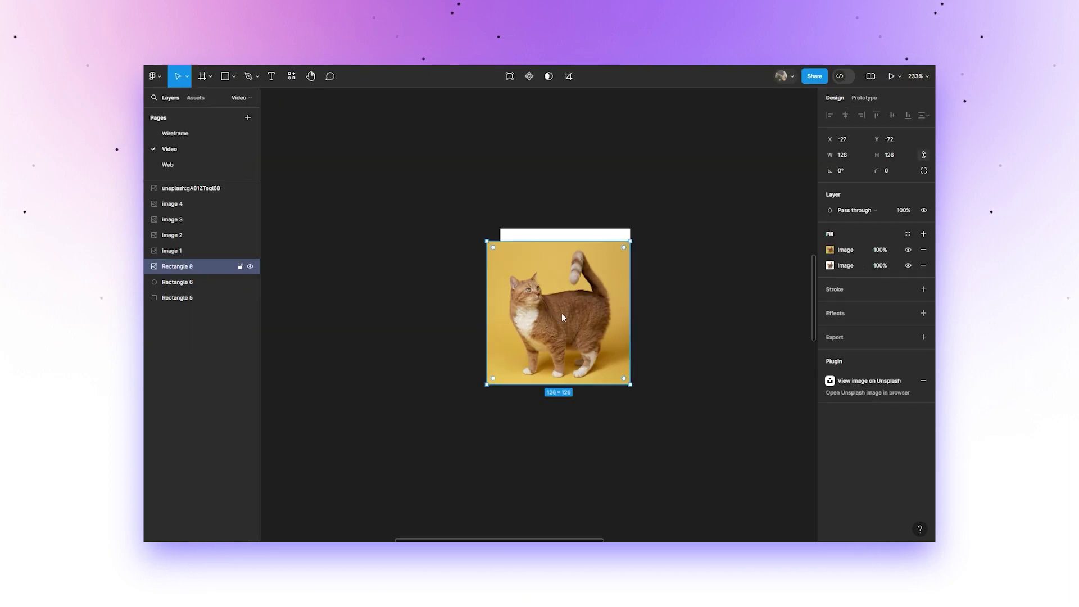
# Cut out the cat with Icons8 Background Remover, nudge it, then rerun on four cat images
pyautogui.rightClick(562, 318)
pyautogui.moveTo(590, 456)
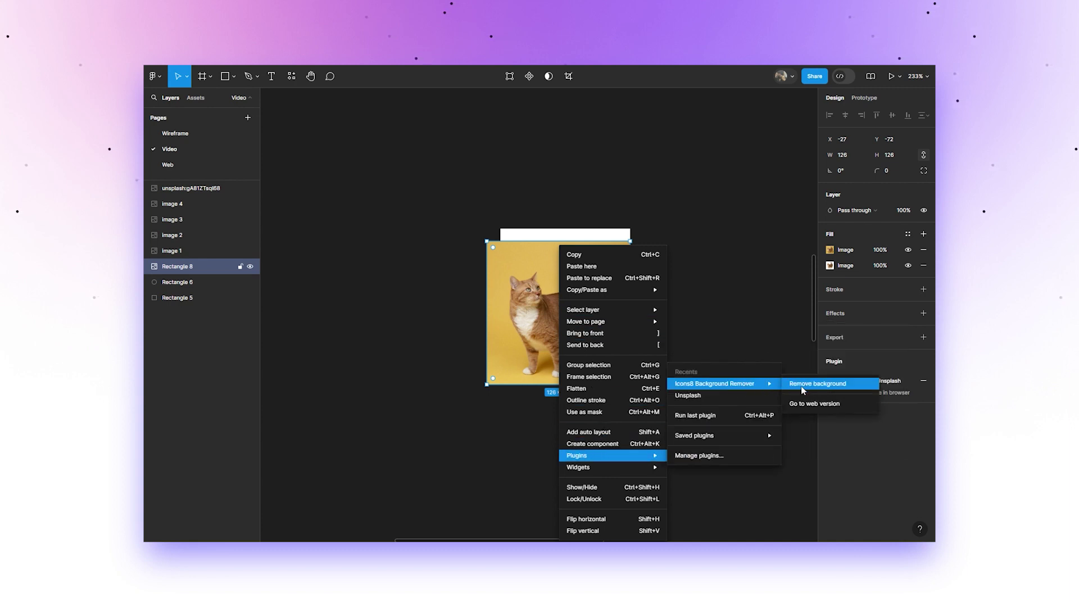
pyautogui.click(823, 384)
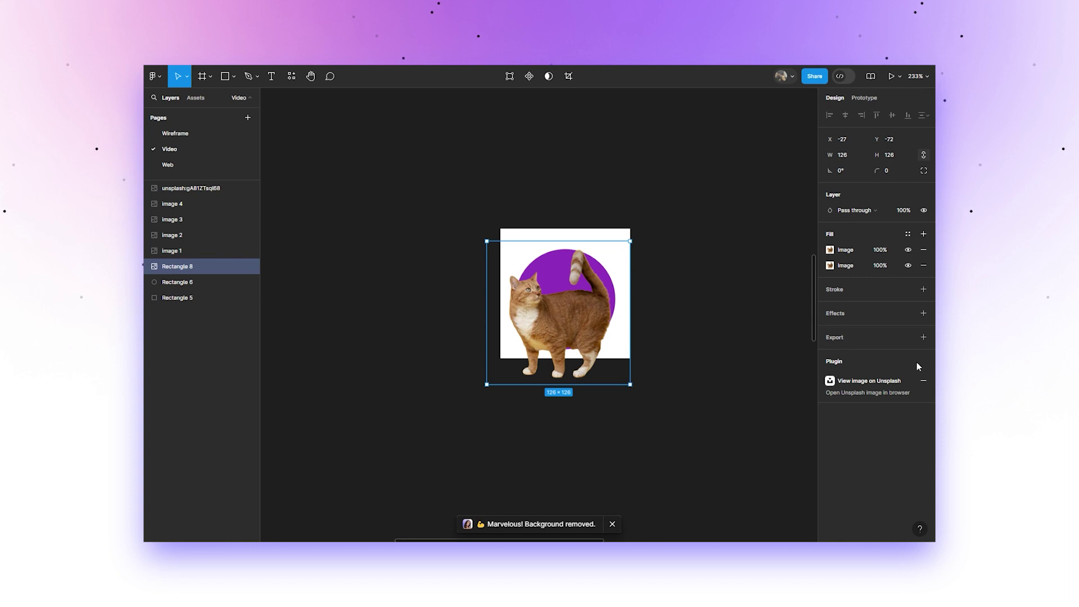
pyautogui.moveTo(561, 335); pyautogui.dragTo(556, 334)
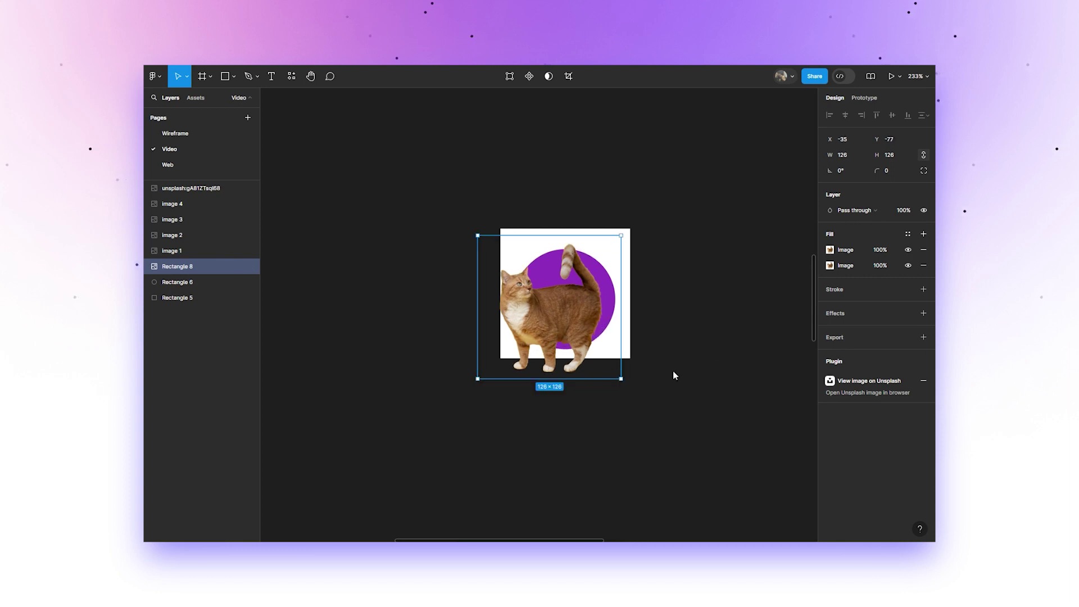
pyautogui.scroll(-5, 673, 371)
pyautogui.scroll(-5, 691, 374)
pyautogui.keyDown('ctrl'); pyautogui.scroll(-3, 690, 375); pyautogui.keyUp('ctrl')
pyautogui.moveTo(658, 436); pyautogui.dragTo(517, 496)
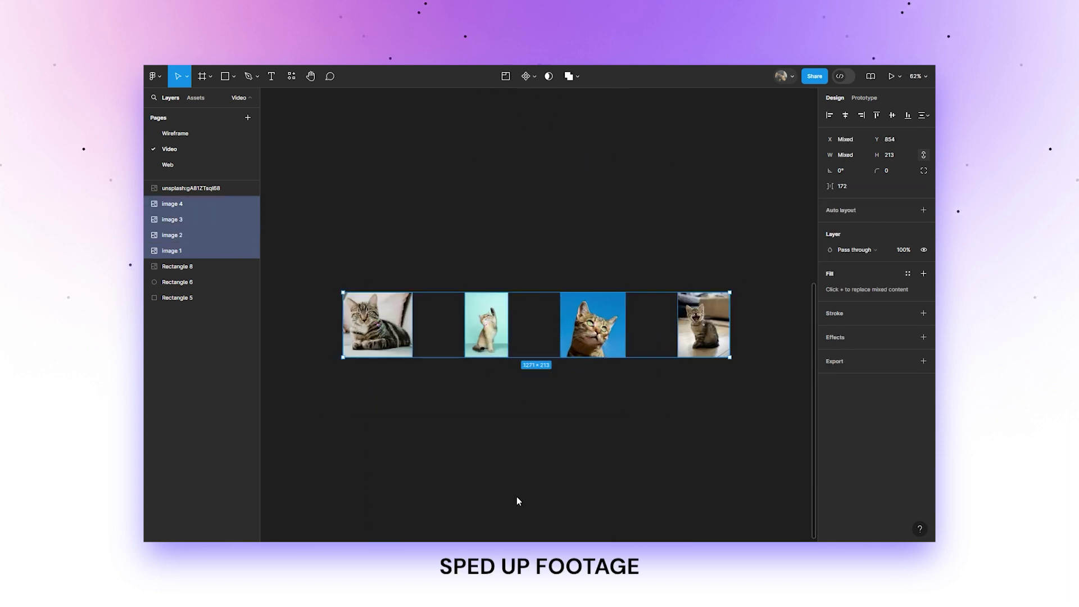
pyautogui.hotkey('ctrl', 'alt', 'p')
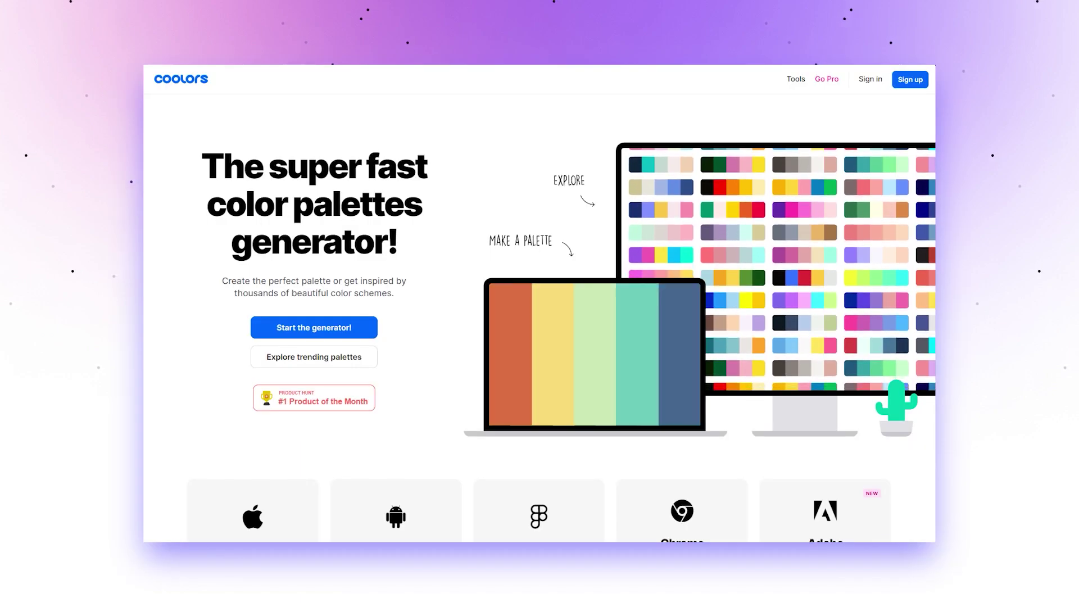
pyautogui.scroll(-2, 556, 307)
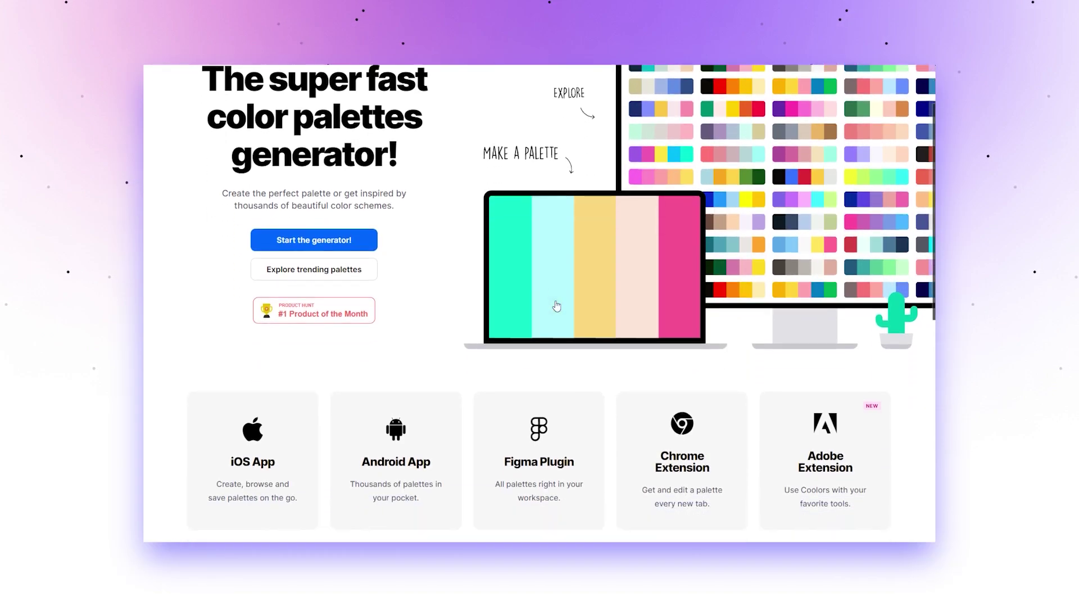
pyautogui.scroll(-2, 556, 306)
pyautogui.scroll(-2, 557, 304)
pyautogui.scroll(-3, 556, 302)
pyautogui.scroll(5, 557, 300)
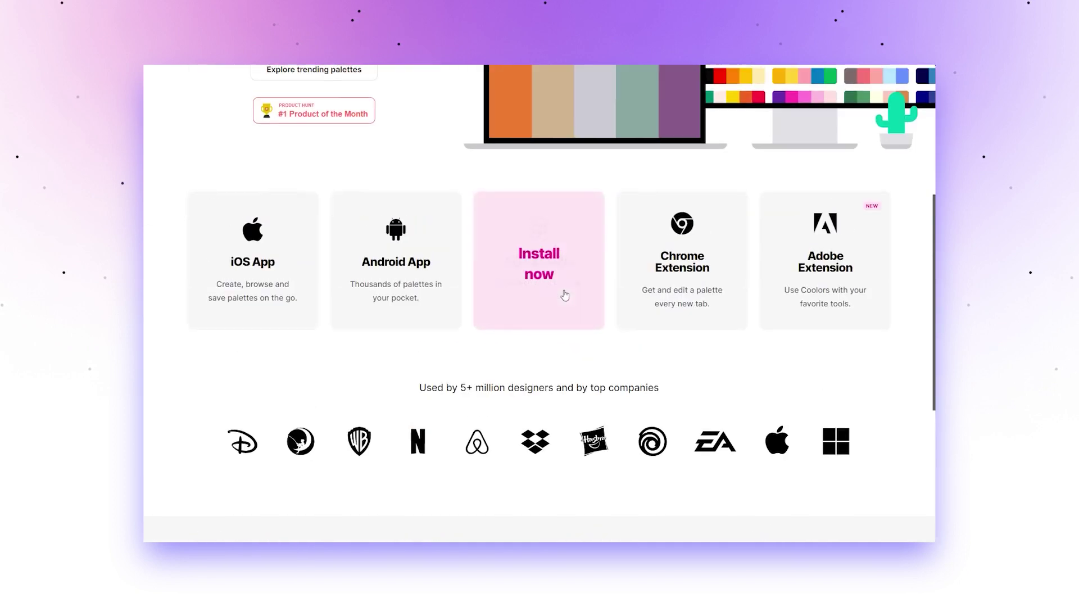
pyautogui.scroll(5, 565, 296)
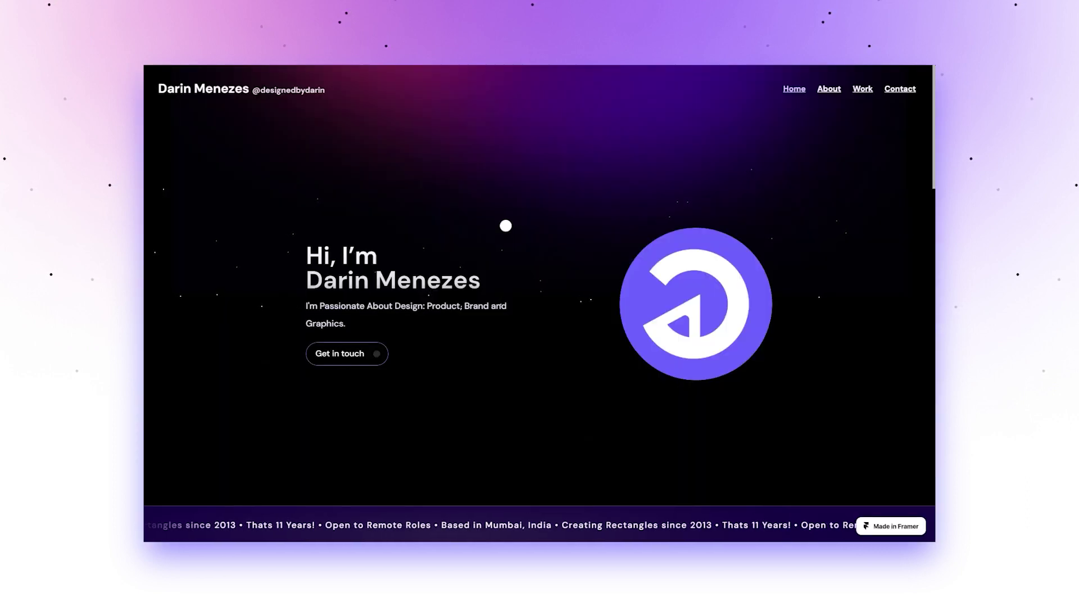
pyautogui.scroll(-5, 504, 226)
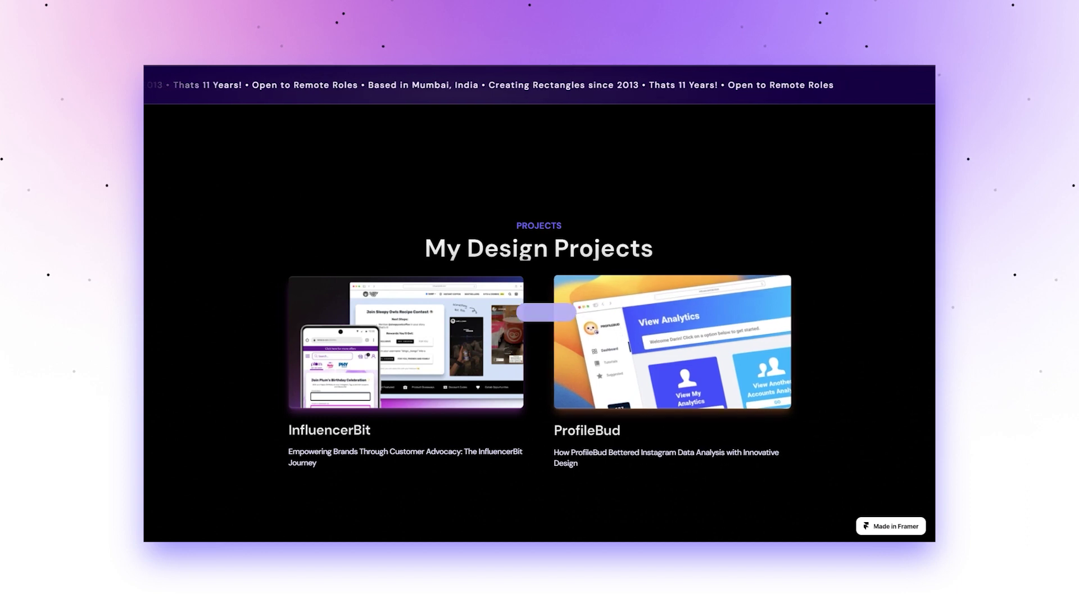
# Open the InfluencerBit card's case study under My Design Projects
pyautogui.moveTo(406, 343)
pyautogui.click(478, 314)
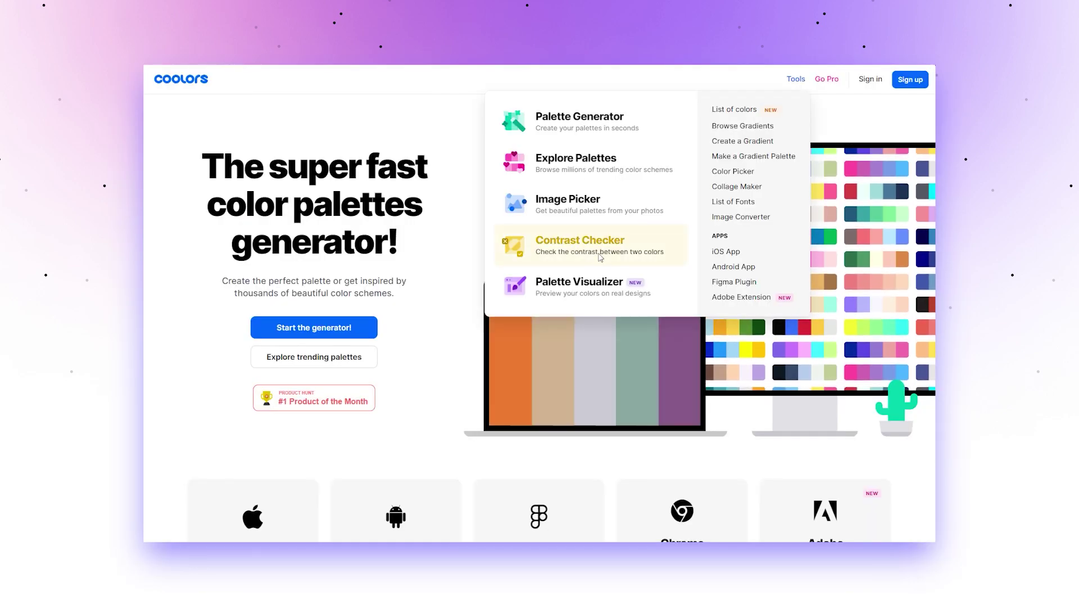
# Check white ffffff text on a black 000000 background in Contrast Checker, scoring 21
pyautogui.click(580, 241)
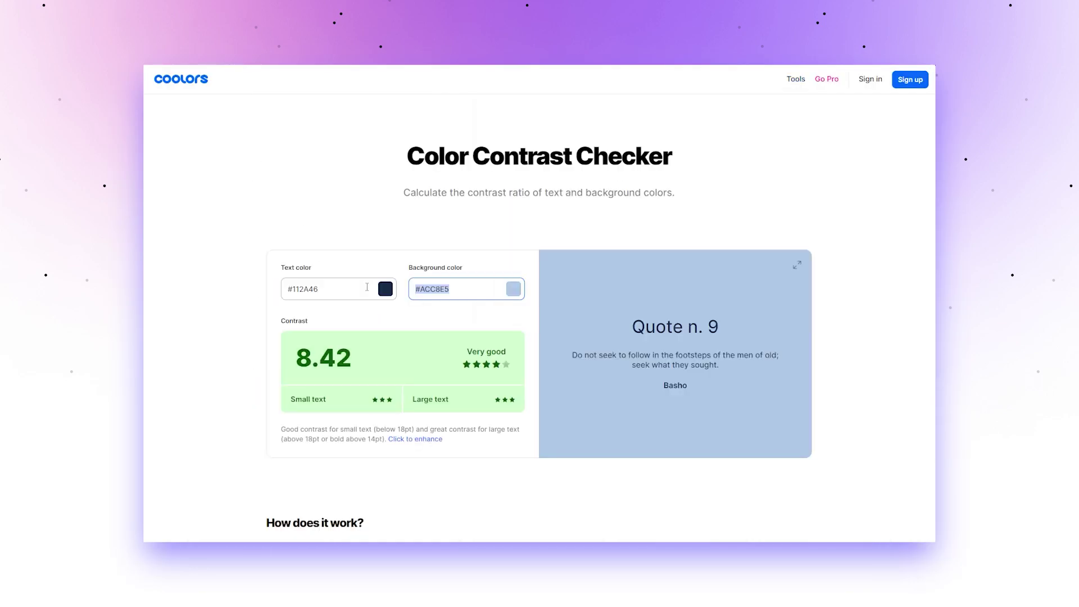
pyautogui.write('000000')
pyautogui.doubleClick(367, 287)
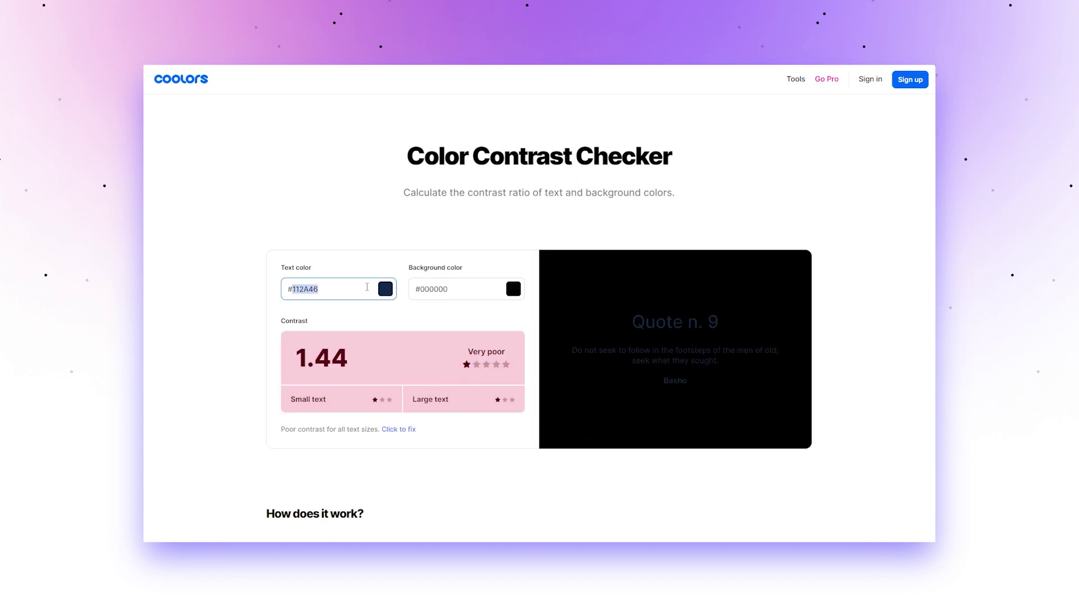
pyautogui.write('#1ffffff')
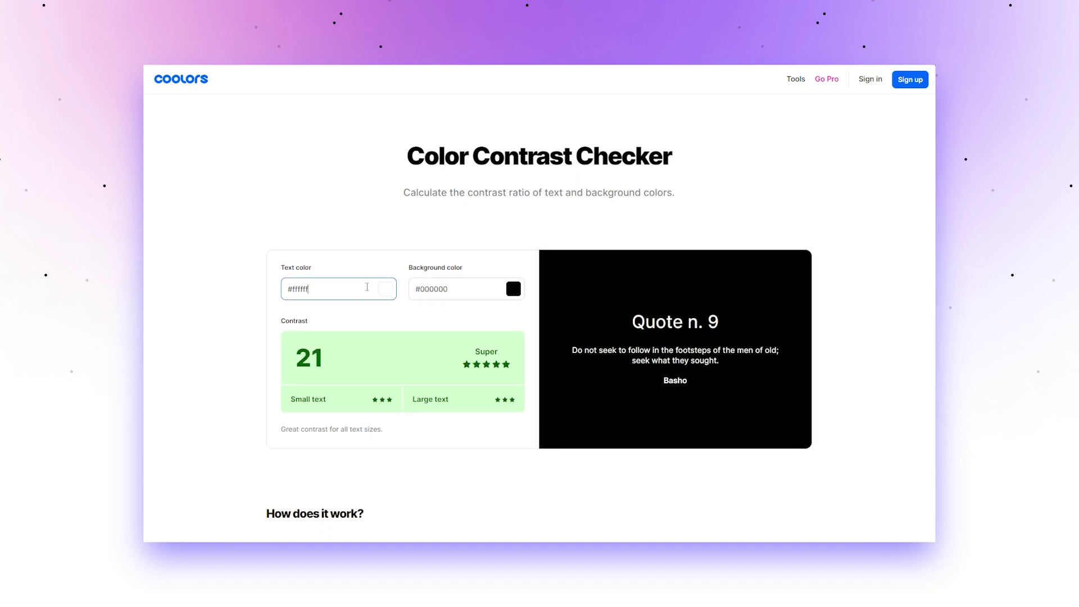
pyautogui.click(378, 232)
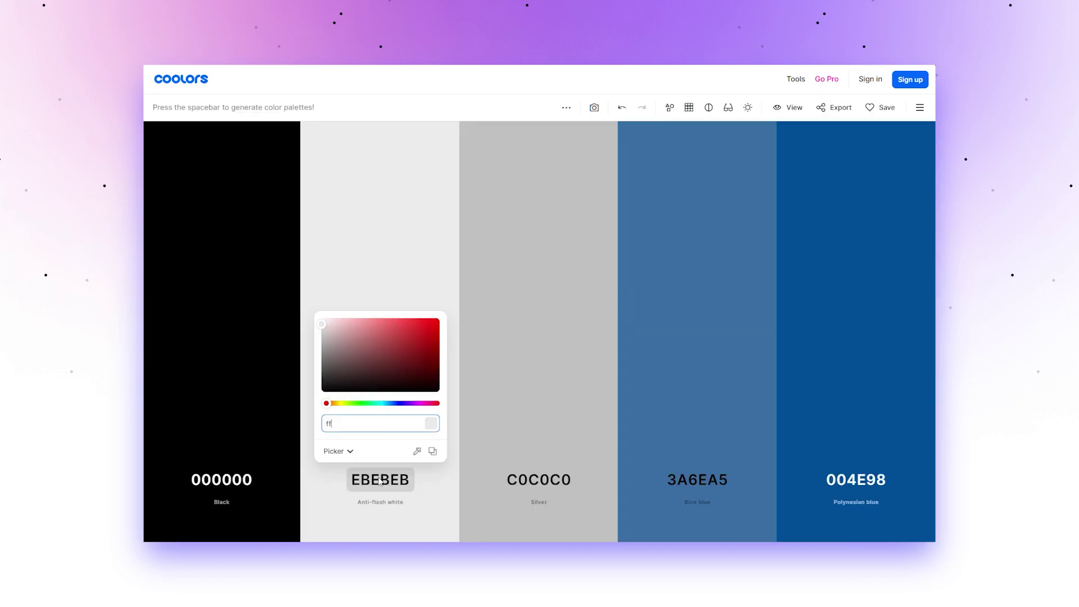
pyautogui.write('ffff')
# Lock the black swatch and regenerate the unlocked colours three times
pyautogui.click(229, 432)
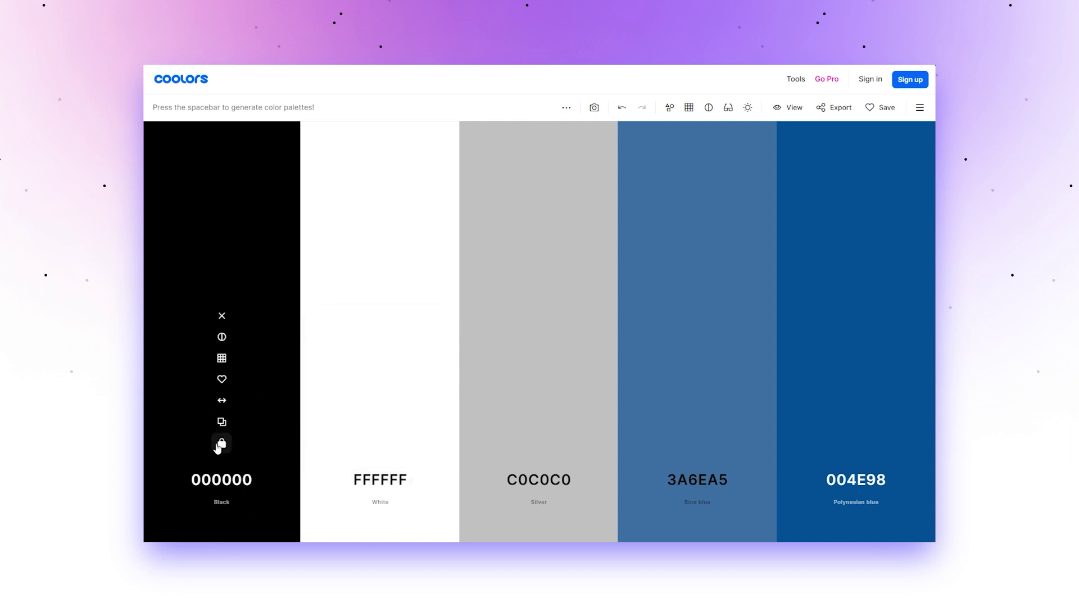
pyautogui.press('space')
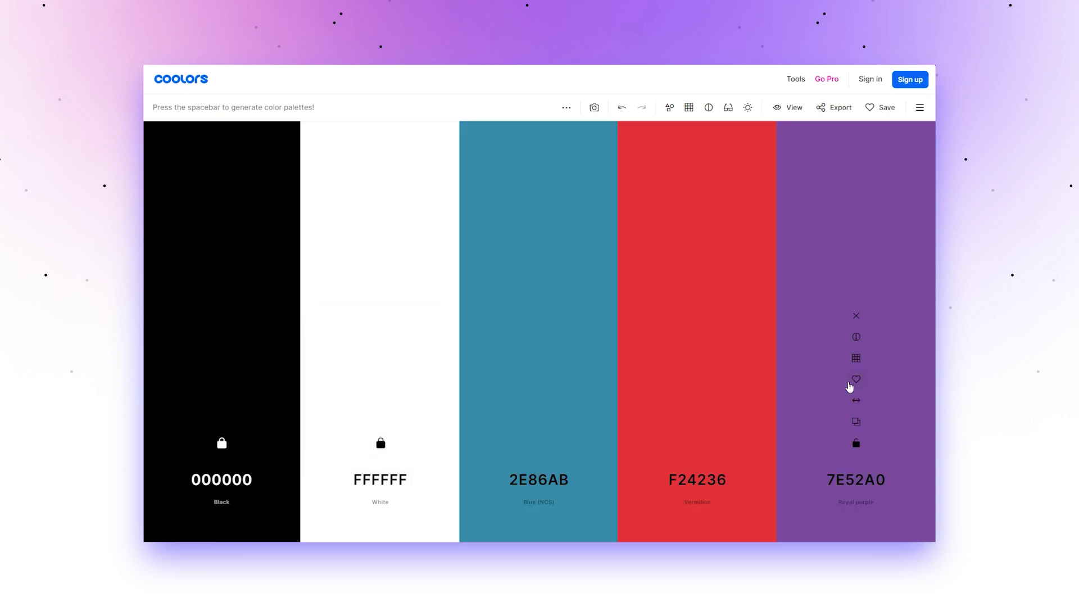
pyautogui.press('space')
pyautogui.press('space')
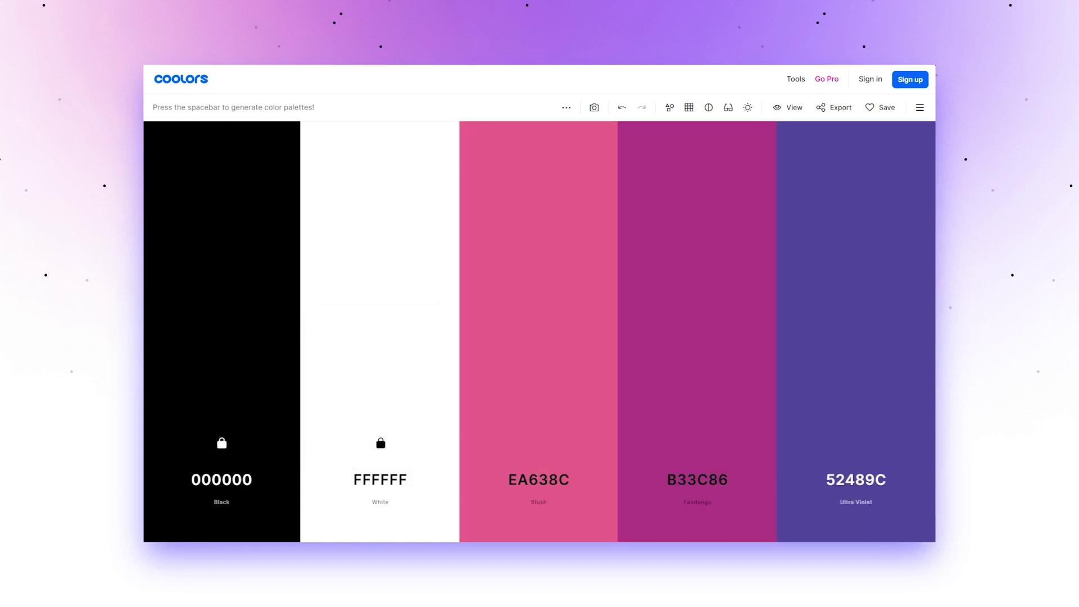
pyautogui.press('space')
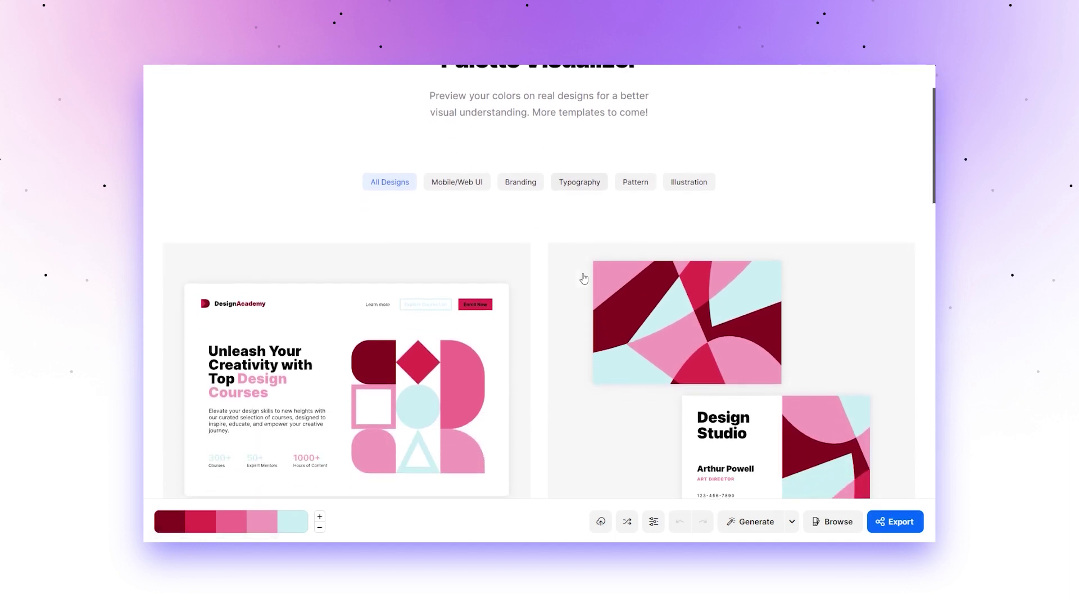
pyautogui.scroll(-3, 583, 278)
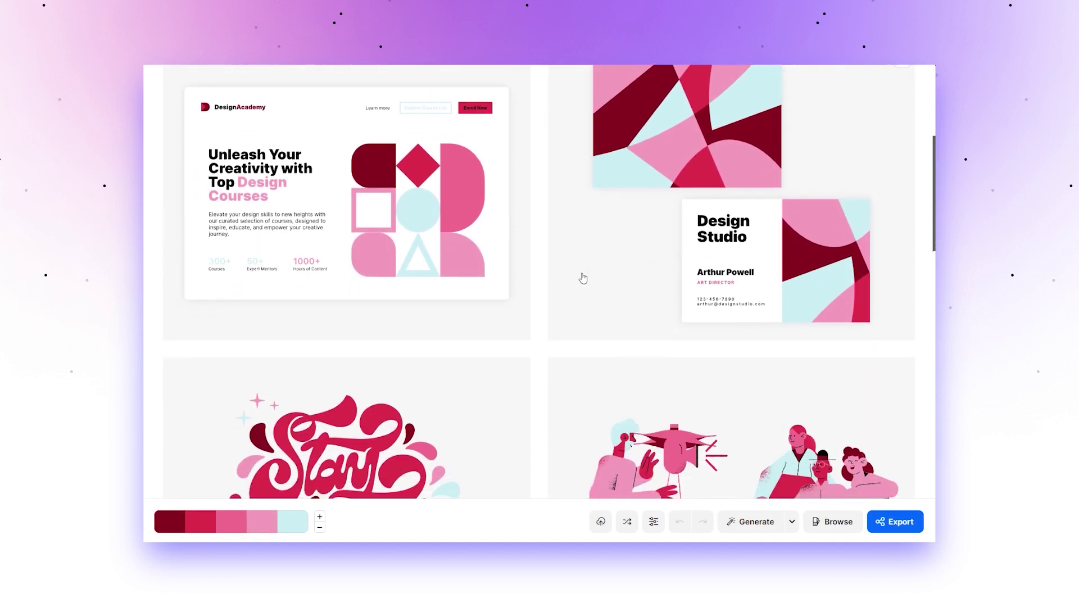
pyautogui.scroll(-1, 583, 278)
pyautogui.scroll(-3, 583, 278)
pyautogui.scroll(-3, 581, 276)
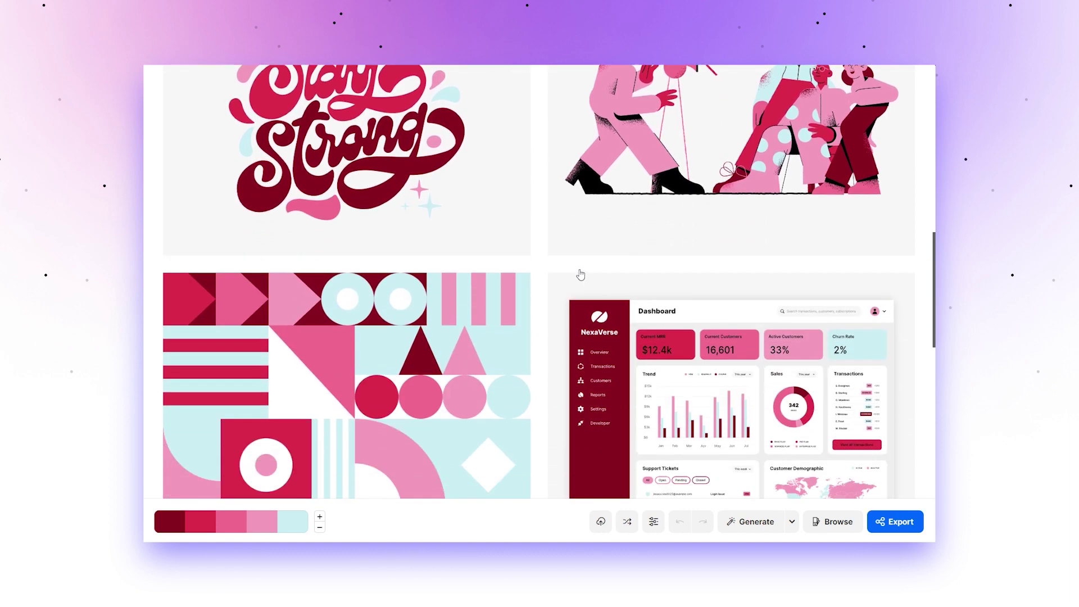